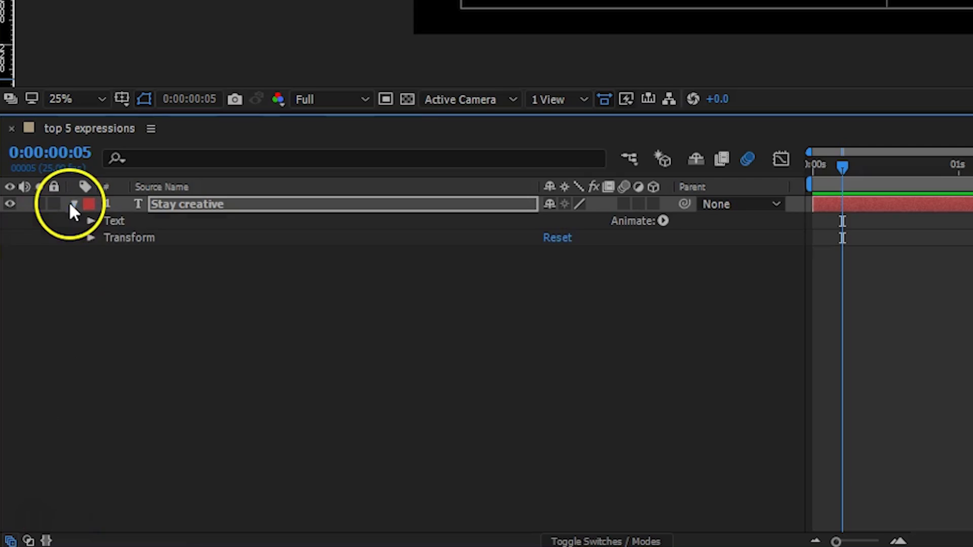
# Apply the inertial bounce expression (amp .06, freq 3, decay 5.0) to the Stay creative layer's Scale
pyautogui.click(90, 238)
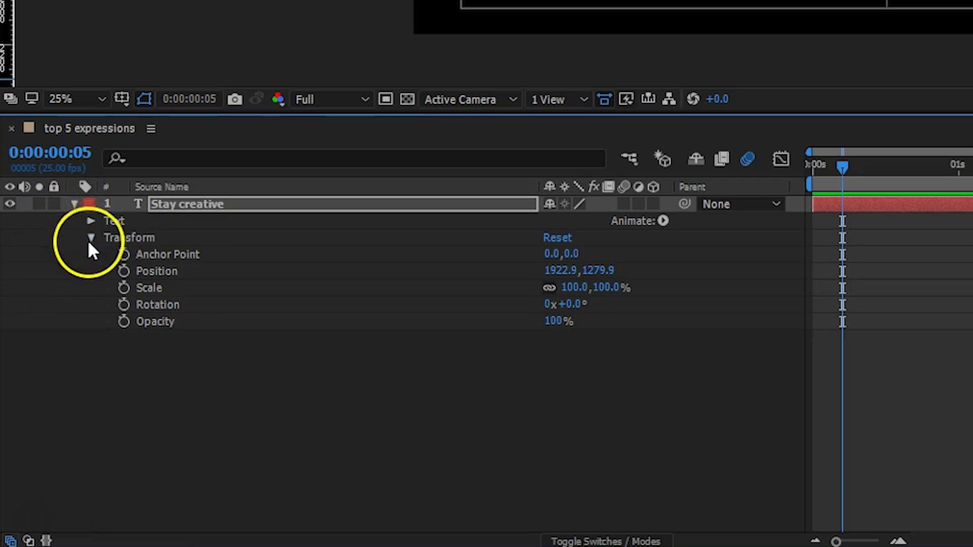
pyautogui.keyDown('alt'); pyautogui.click(124, 287); pyautogui.keyUp('alt')
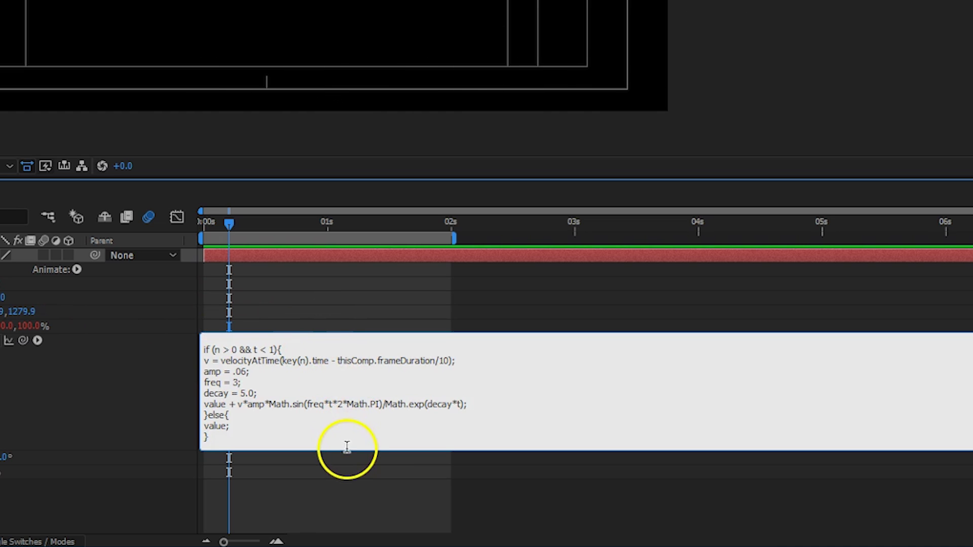
pyautogui.moveTo(347, 449); pyautogui.dragTo(353, 532)
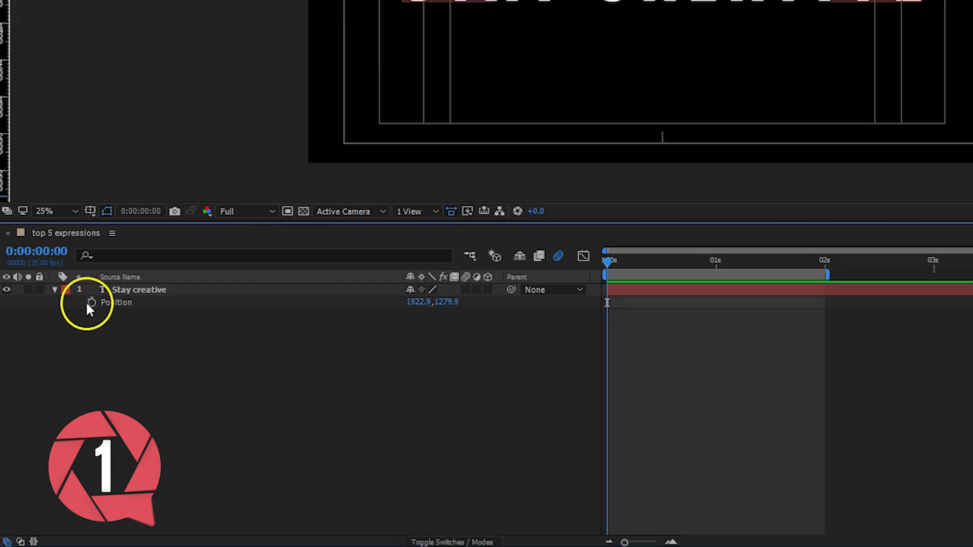
# Keyframe Position at 0s and about 0.45s, add the bounce expression, and preview the slide-in
pyautogui.click(92, 303)
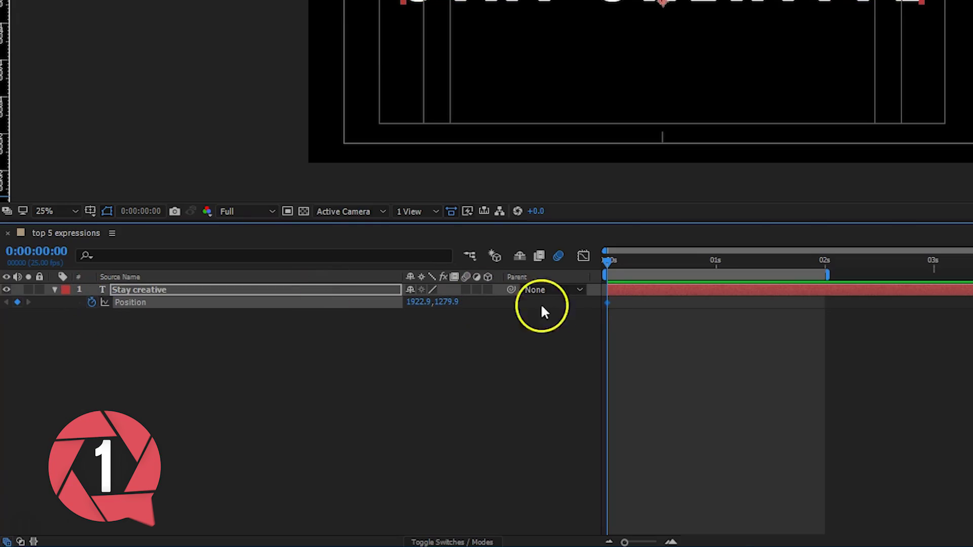
pyautogui.moveTo(608, 303); pyautogui.dragTo(655, 303)
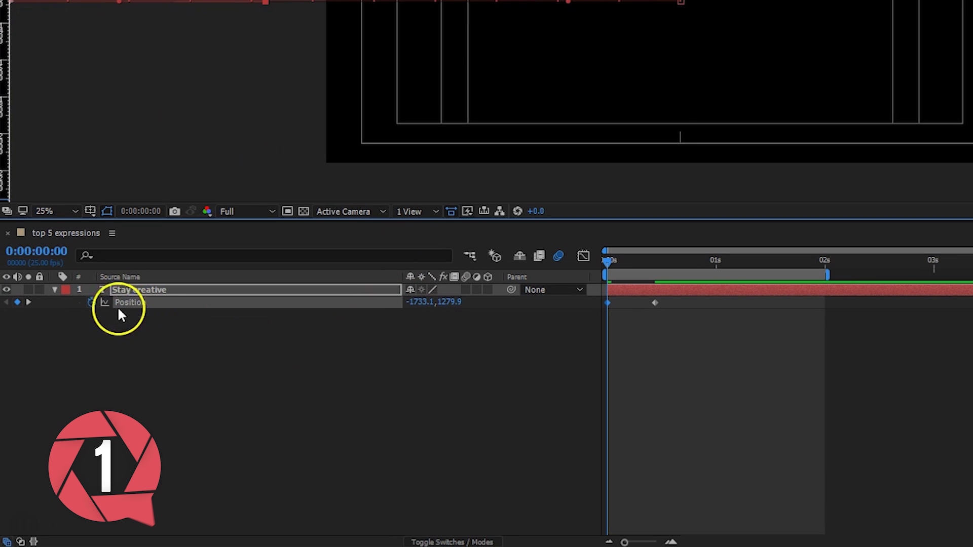
pyautogui.keyDown('alt'); pyautogui.click(92, 303); pyautogui.keyUp('alt')
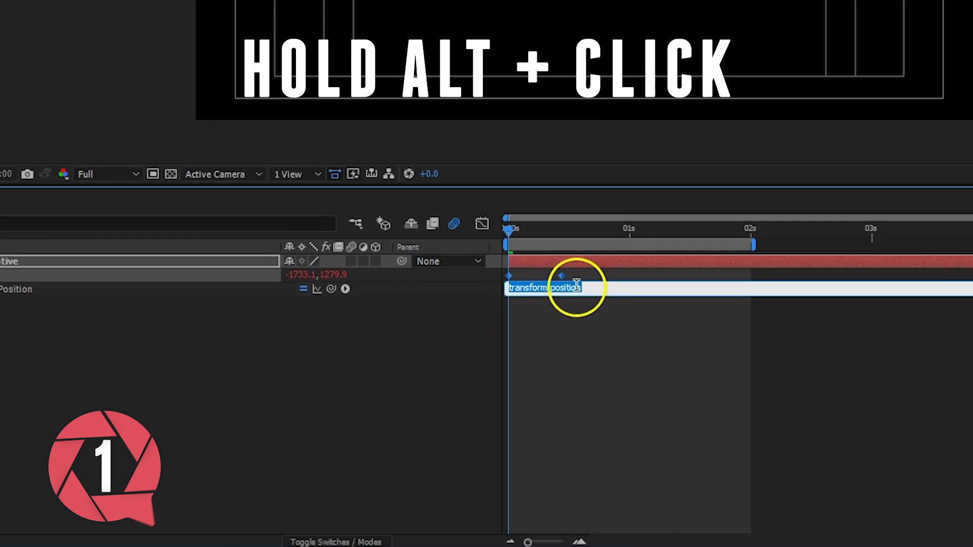
pyautogui.press('BackSpace')
pyautogui.write('n = 0; if (numKeys > 0){ n = nearestKey(time).index; if (key(n).time > time){ n--; } } if (n == 0){ t = 0; }else{ t = time - key(n).time; }  if (n > 0 && t < 1){ v = velocityAtTime(key(n).time - thisComp.frameDuration/10); amp = .06; freq = 3; decay = 5.0; value + v*amp*Math.sin(freq*t*2*Math.PI)/Math.exp(decay*t); }else{ value; }')
pyautogui.moveTo(689, 496); pyautogui.dragTo(693, 528)
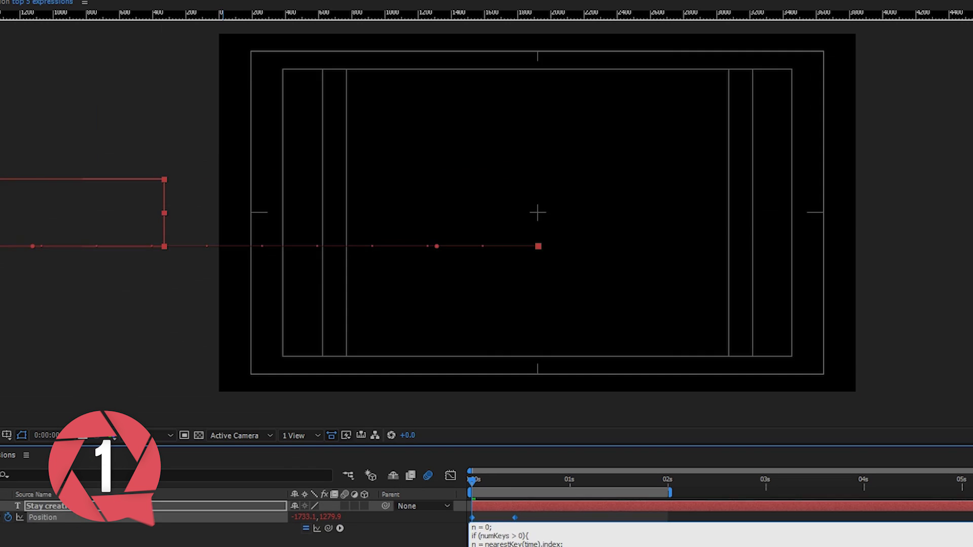
pyautogui.press('space')
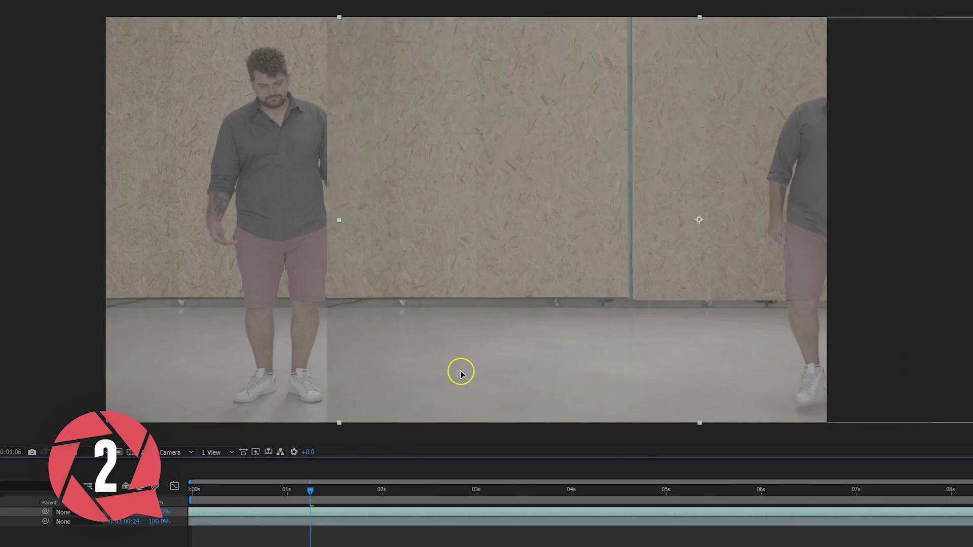
# Pre-compose both P1044393.MP4 footage layers into Pre-comp 1
pyautogui.click(436, 90)
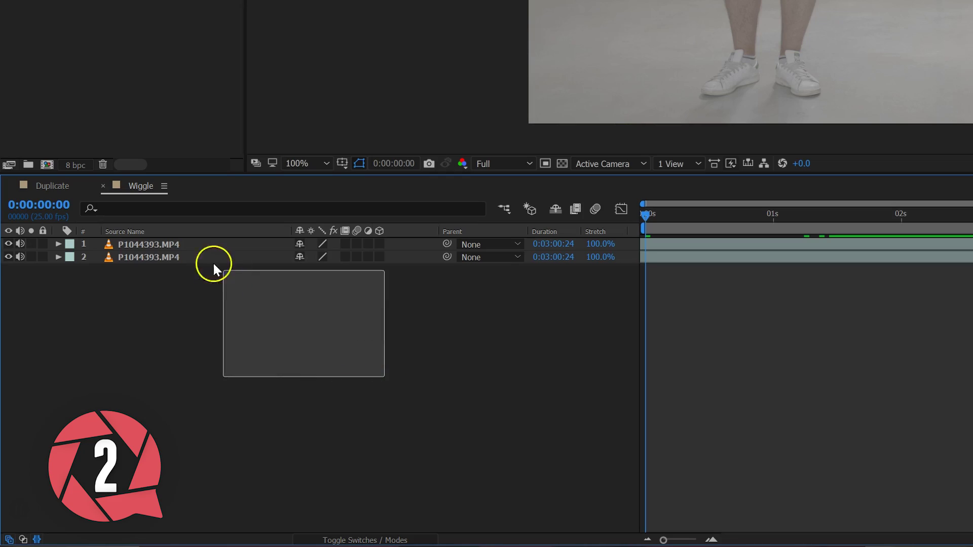
pyautogui.moveTo(214, 263); pyautogui.dragTo(181, 234)
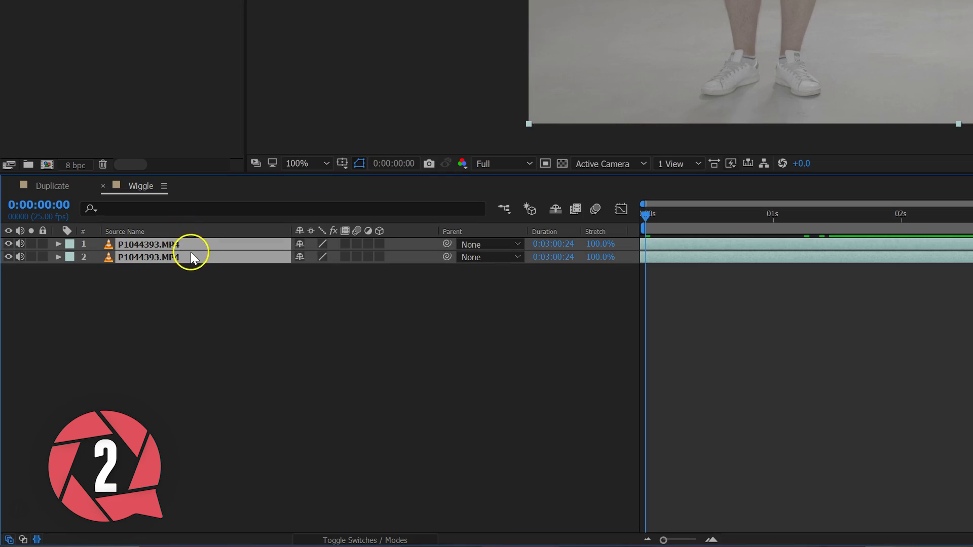
pyautogui.rightClick(191, 252)
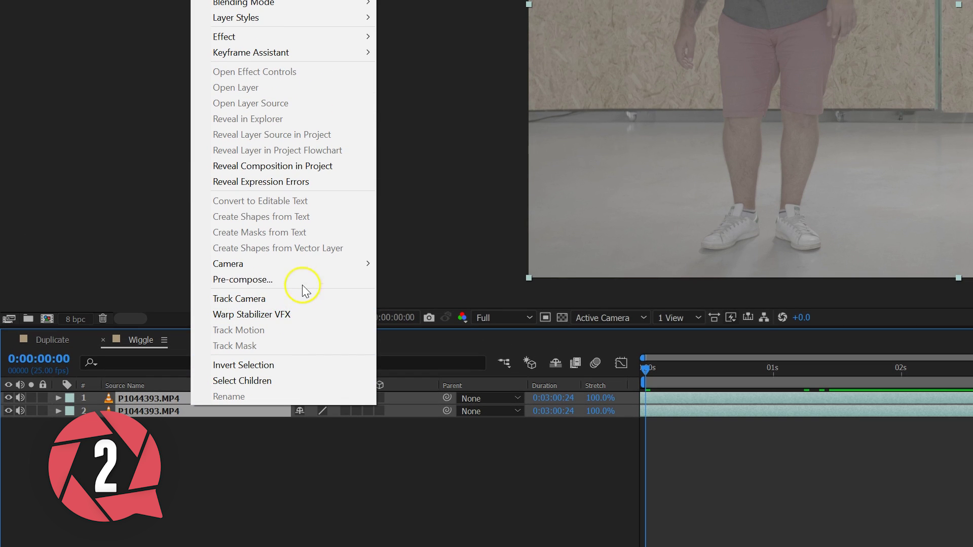
pyautogui.click(302, 279)
pyautogui.press('Return')
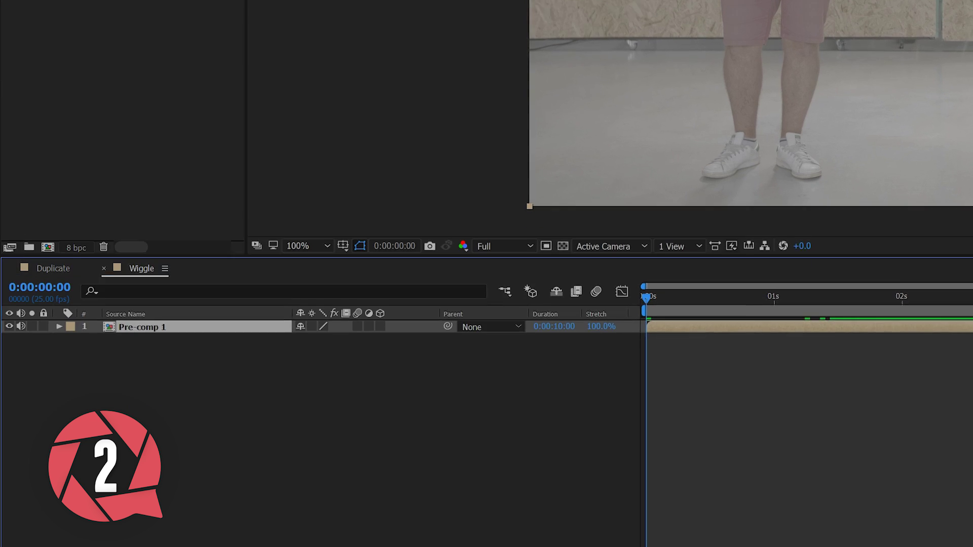
# Start a wiggle expression on Pre-comp 1's Position
pyautogui.press('p')
pyautogui.keyDown('alt'); pyautogui.click(97, 257); pyautogui.keyUp('alt')
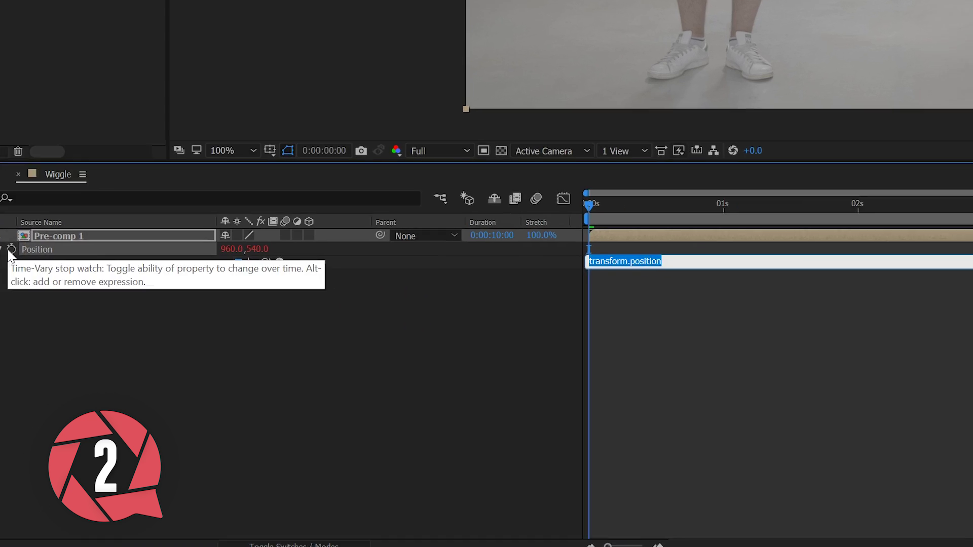
pyautogui.write('wig')
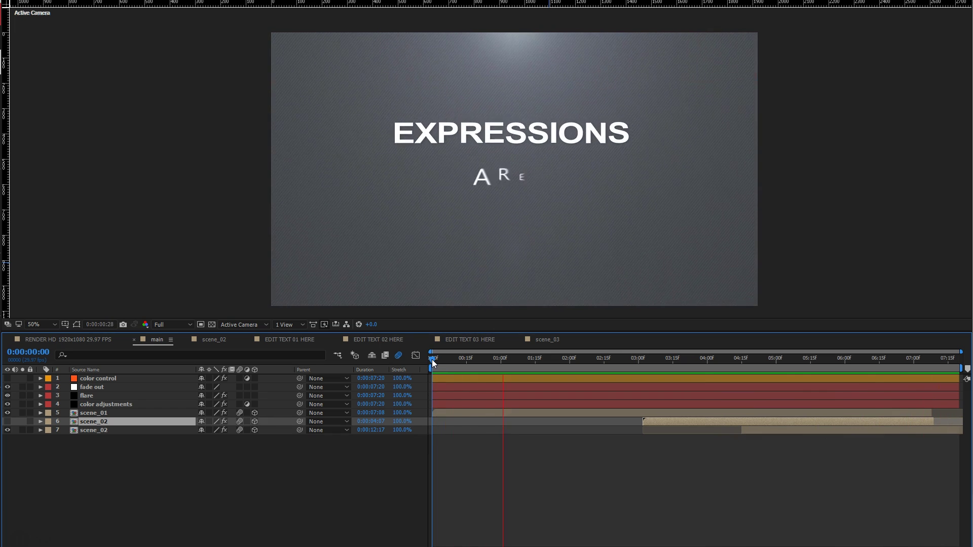
# Stop the title preview playback
pyautogui.click(420, 370)
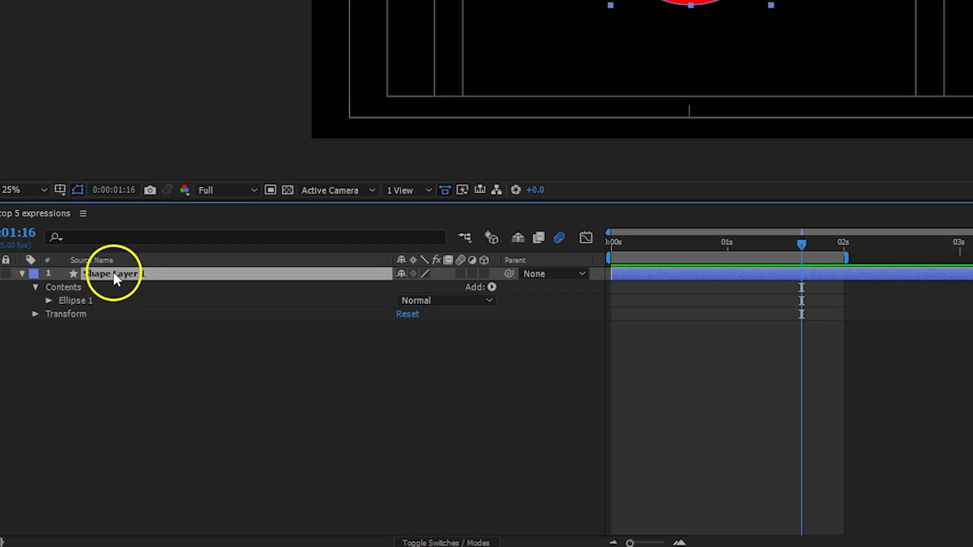
# Paste the scale expression (maxDev 13, spd 30, decay 1.0) into the red circle's Scale
pyautogui.press('s')
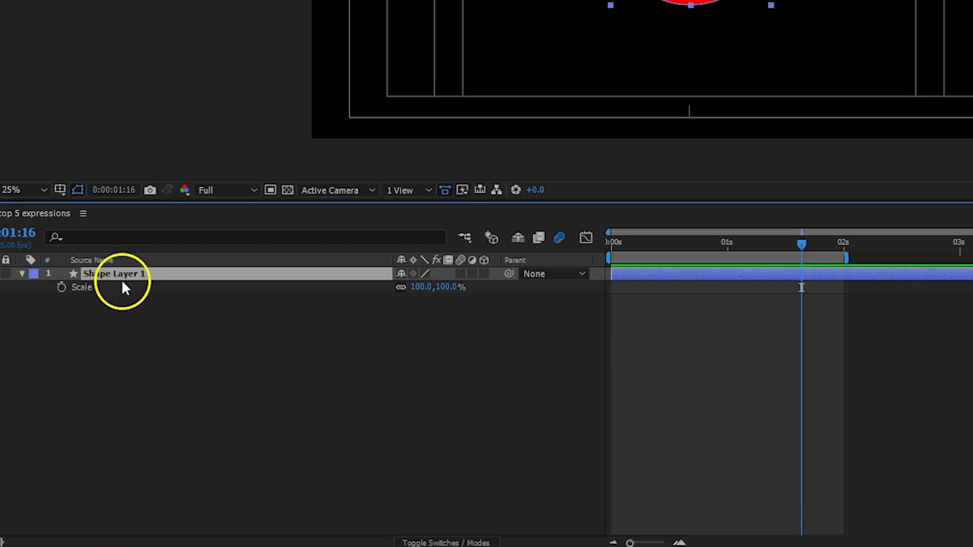
pyautogui.keyDown('alt'); pyautogui.click(62, 286); pyautogui.keyUp('alt')
pyautogui.write('maxDev = 13; // max deviation in pixels spd = 30; //speed of oscillation decay = 1.0; //how fast it slows down  t = time - inPoint; x = scale[0] + maxDev*Math.sin(spd*t)/Math.exp(decay*t); y = scale[0]*scale[1]/x; [x,y]')
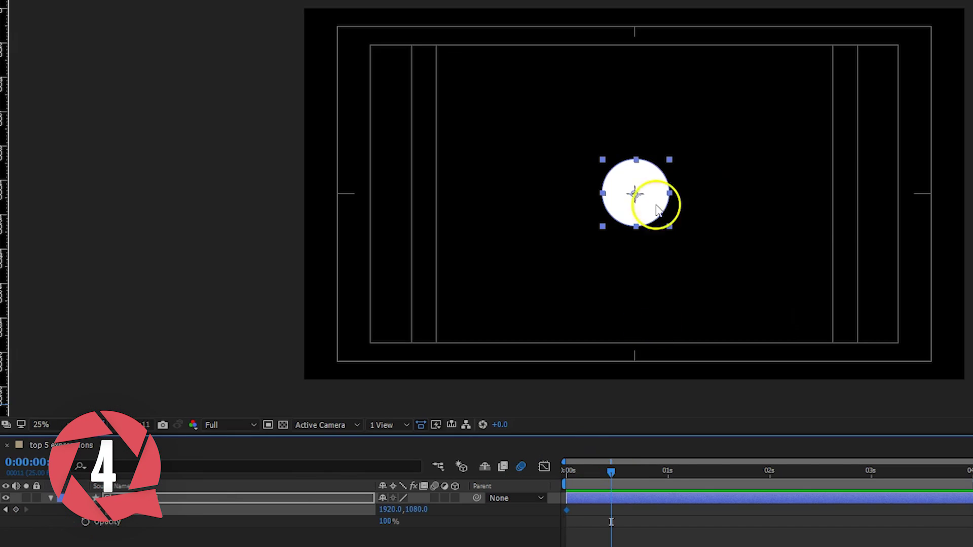
# Keyframe the white circle's Position along a looping motion path
pyautogui.moveTo(640, 200); pyautogui.dragTo(500, 349)
pyautogui.click(691, 472)
pyautogui.click(744, 472)
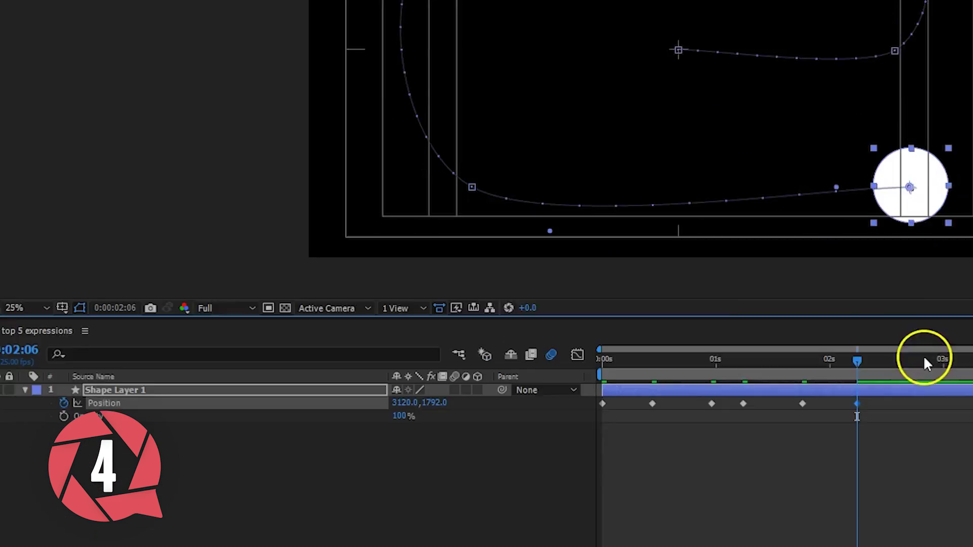
# Add delay expressions to Position and Opacity, duplicate the circle, and preview the trail
pyautogui.keyDown('alt'); pyautogui.click(86, 509); pyautogui.keyUp('alt')
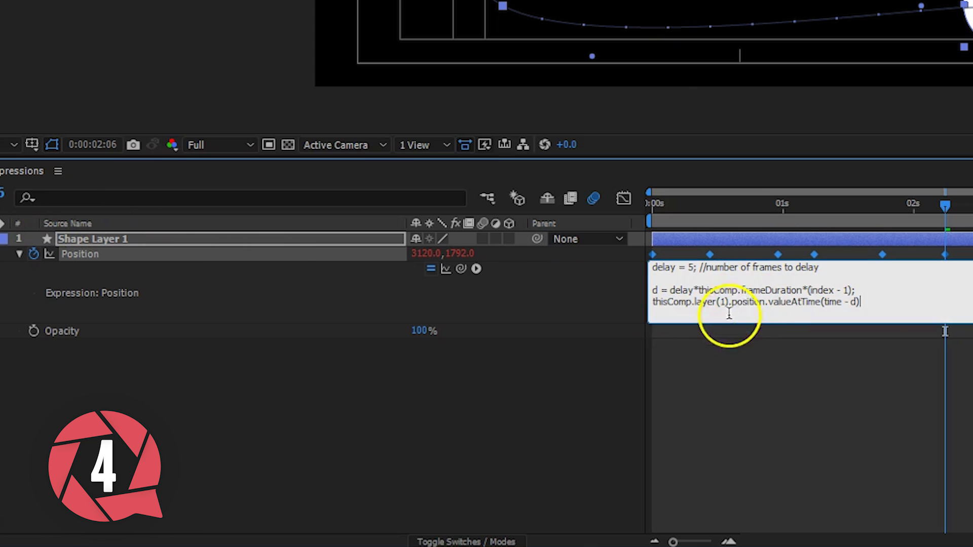
pyautogui.keyDown('alt'); pyautogui.click(34, 331); pyautogui.keyUp('alt')
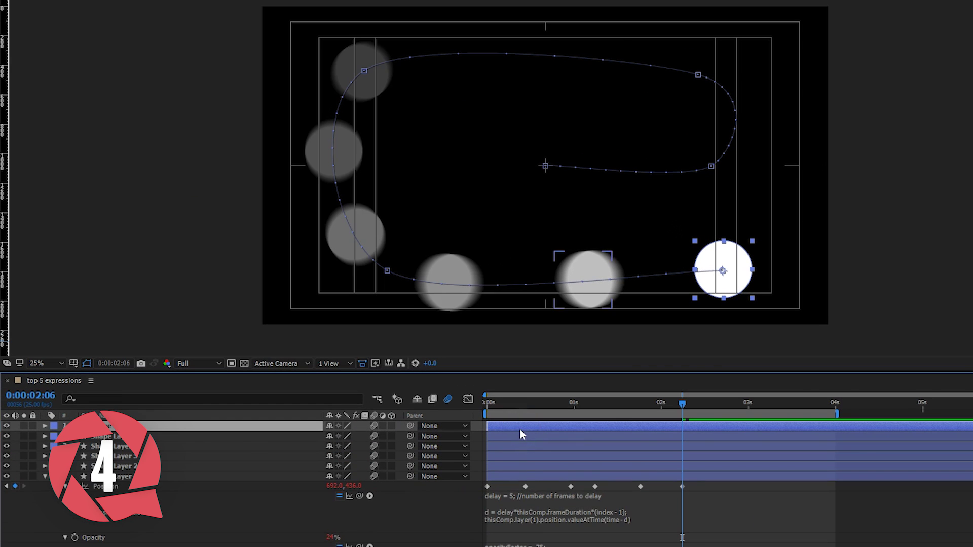
pyautogui.hotkey('ctrl', 'd')
pyautogui.moveTo(538, 406); pyautogui.dragTo(456, 408)
pyautogui.press('space')
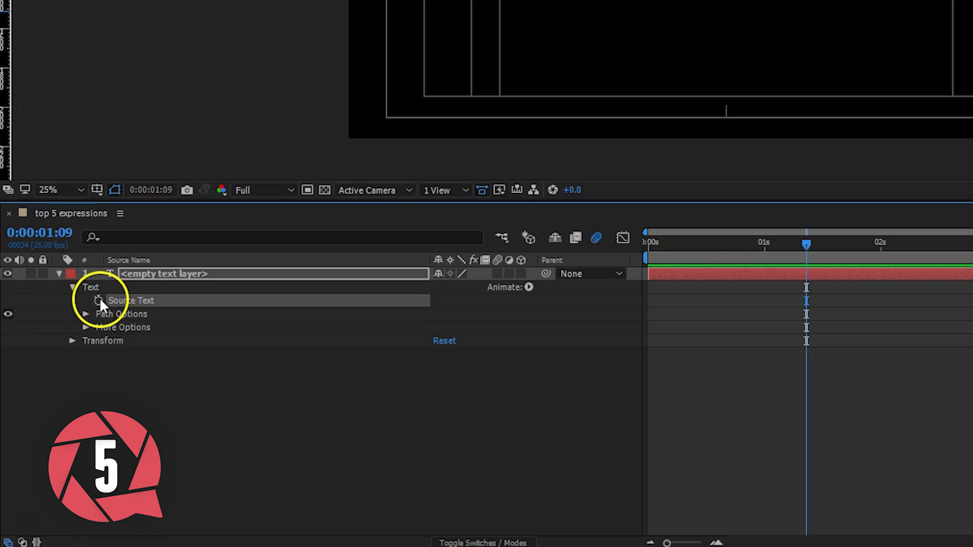
# Add the timer expression to Source Text and pre-compose the layer as 'reverse'
pyautogui.keyDown('alt'); pyautogui.click(99, 297); pyautogui.keyUp('alt')
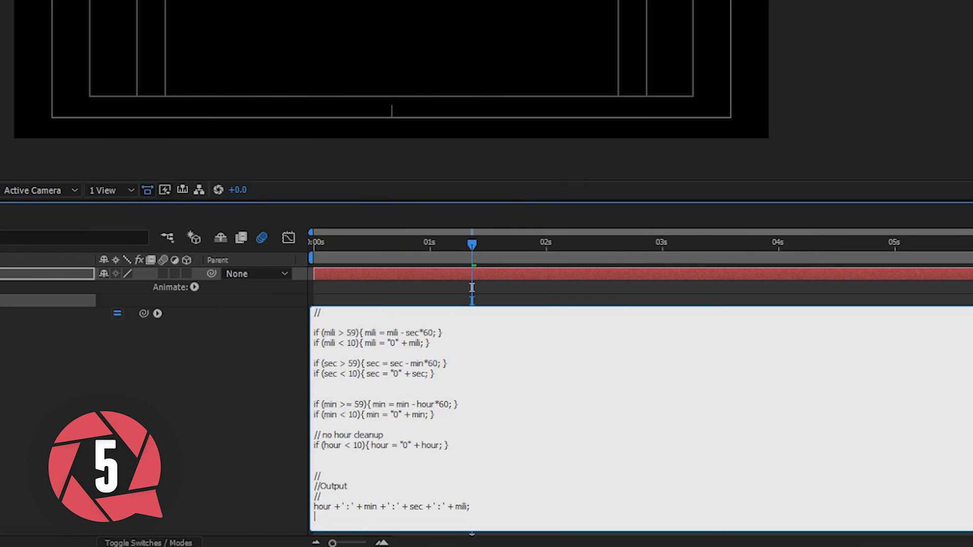
pyautogui.click(322, 243)
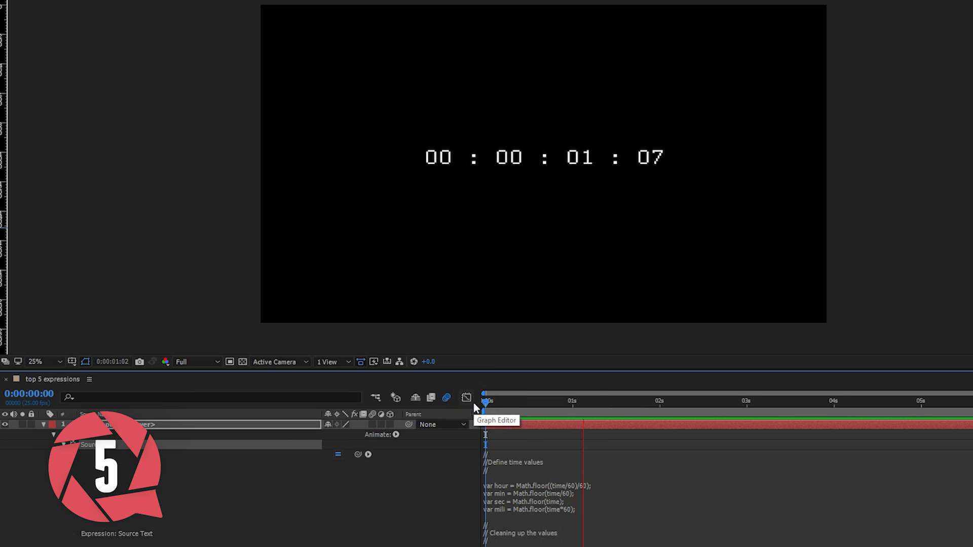
pyautogui.hotkey('ctrl', 'shift', 'c')
pyautogui.write('re')
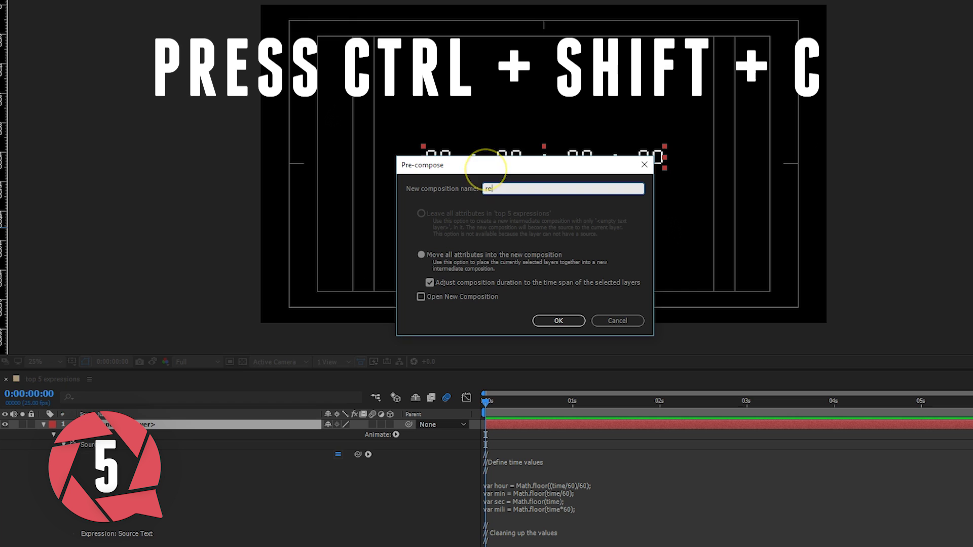
pyautogui.write('verse')
pyautogui.press('Return')
# Time-reverse the 'reverse' pre-comp so the timer counts down, and preview it
pyautogui.rightClick(511, 427)
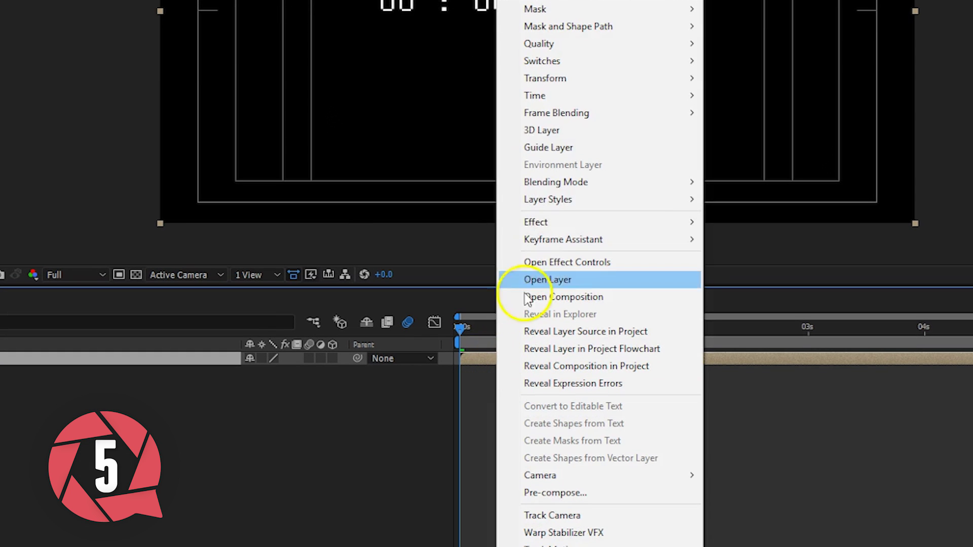
pyautogui.moveTo(553, 106)
pyautogui.click(746, 111)
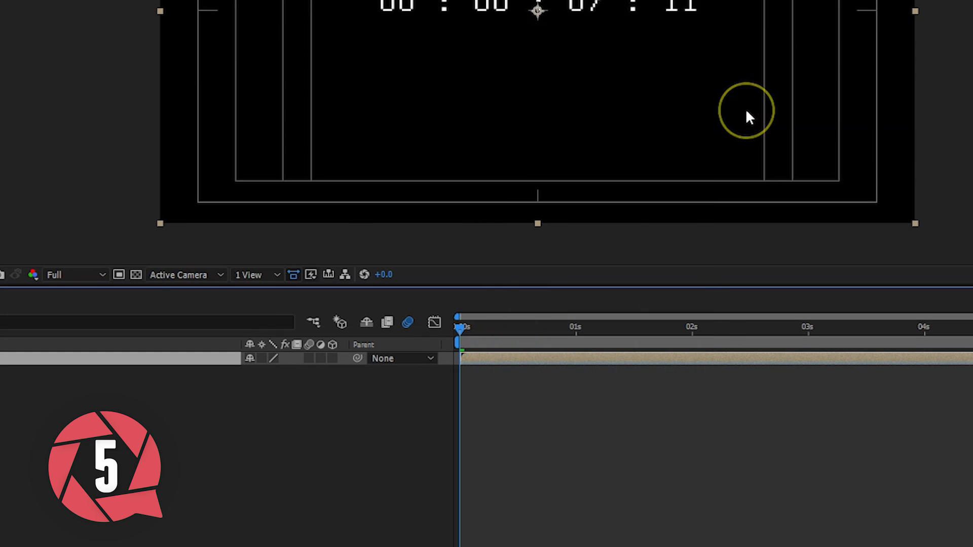
pyautogui.press('space')
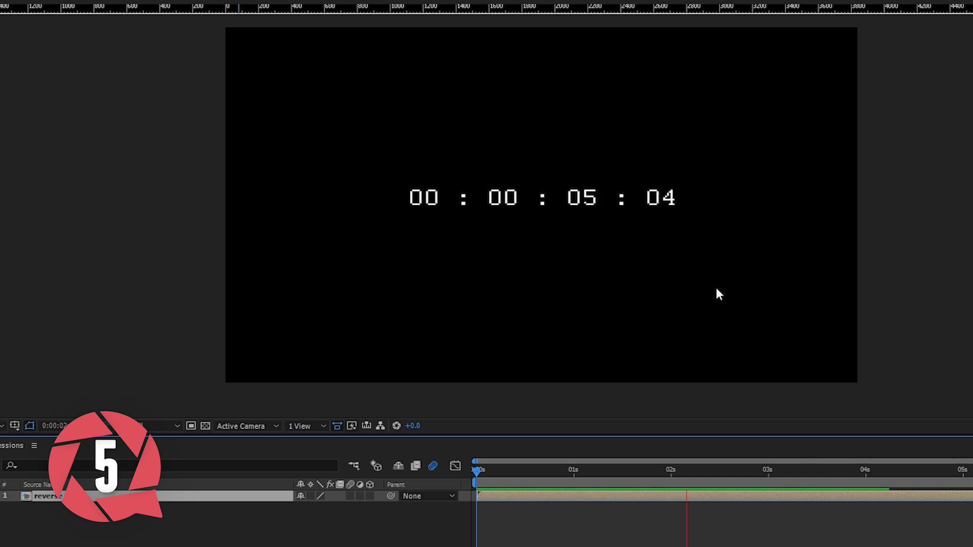
# Set the composition duration to 0:00:50:05
pyautogui.hotkey('ctrl', 'k')
pyautogui.click(451, 394)
pyautogui.press('BackSpace')
pyautogui.press('BackSpace')
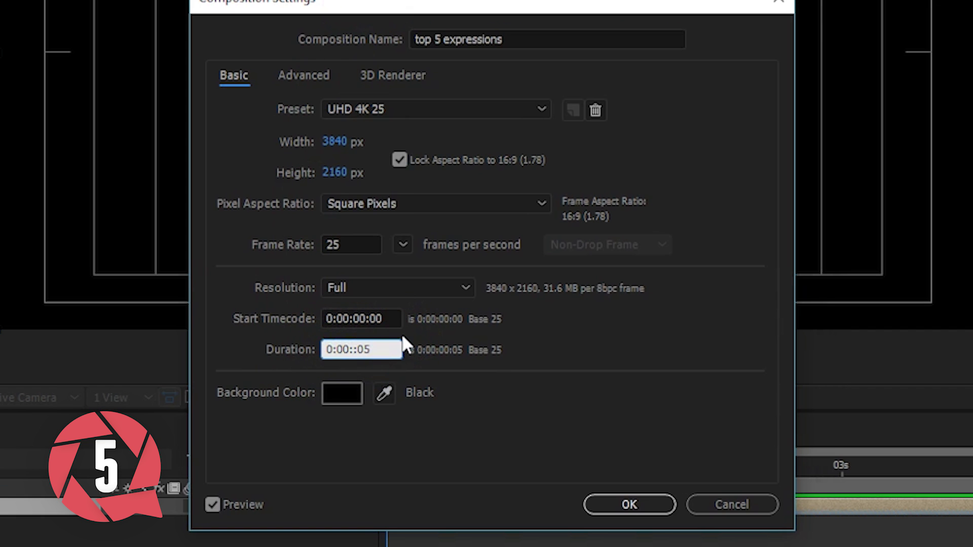
pyautogui.write('50:05')
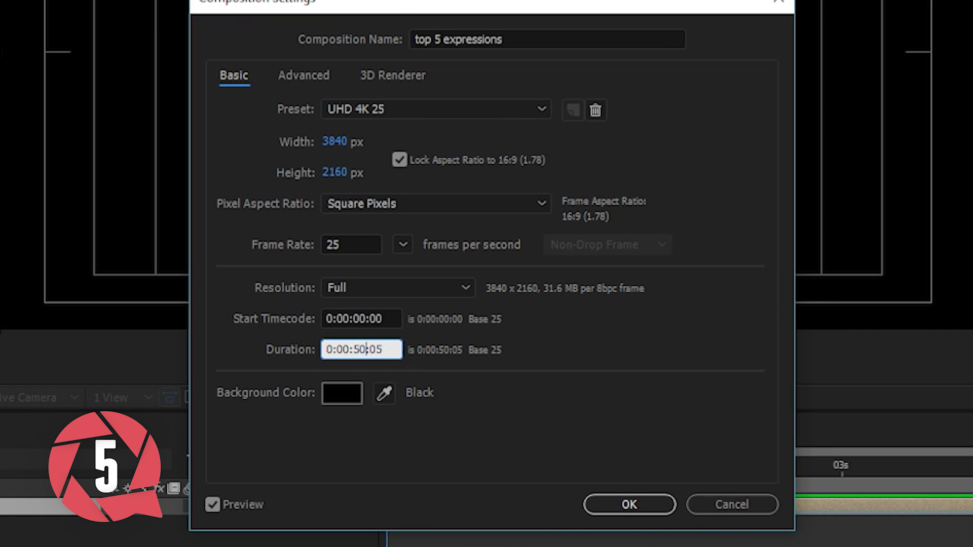